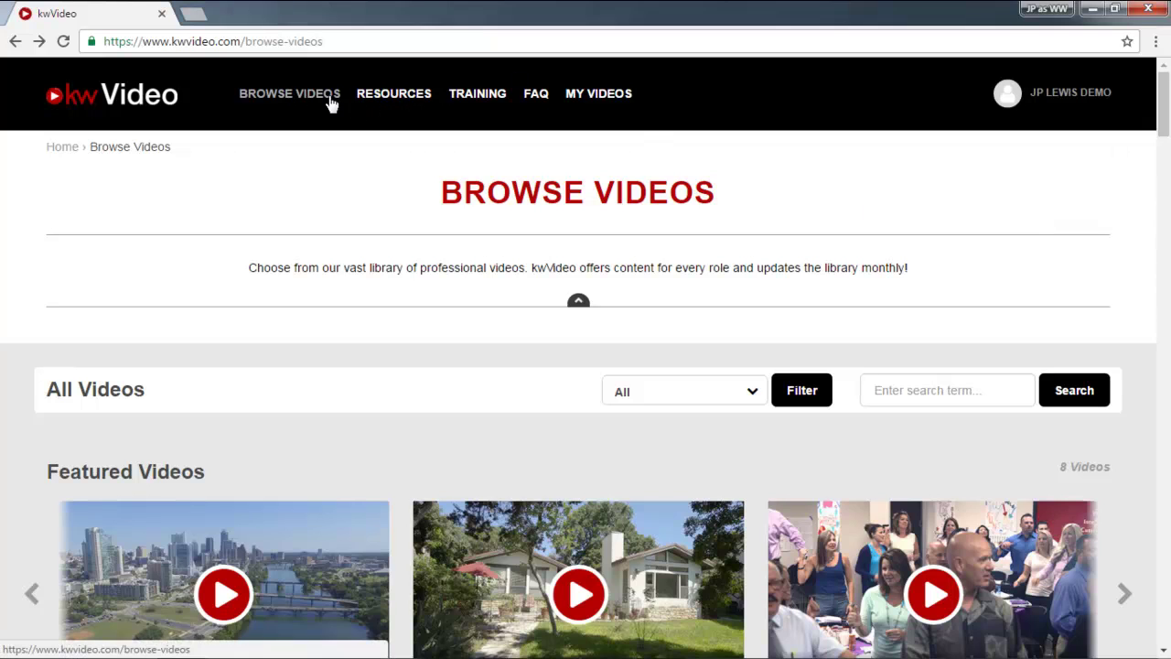
# Step: Scroll the Browse Videos page down to the Featured Videos row showing Importance of Training
pyautogui.moveTo(1164, 119); pyautogui.dragTo(1164, 140)
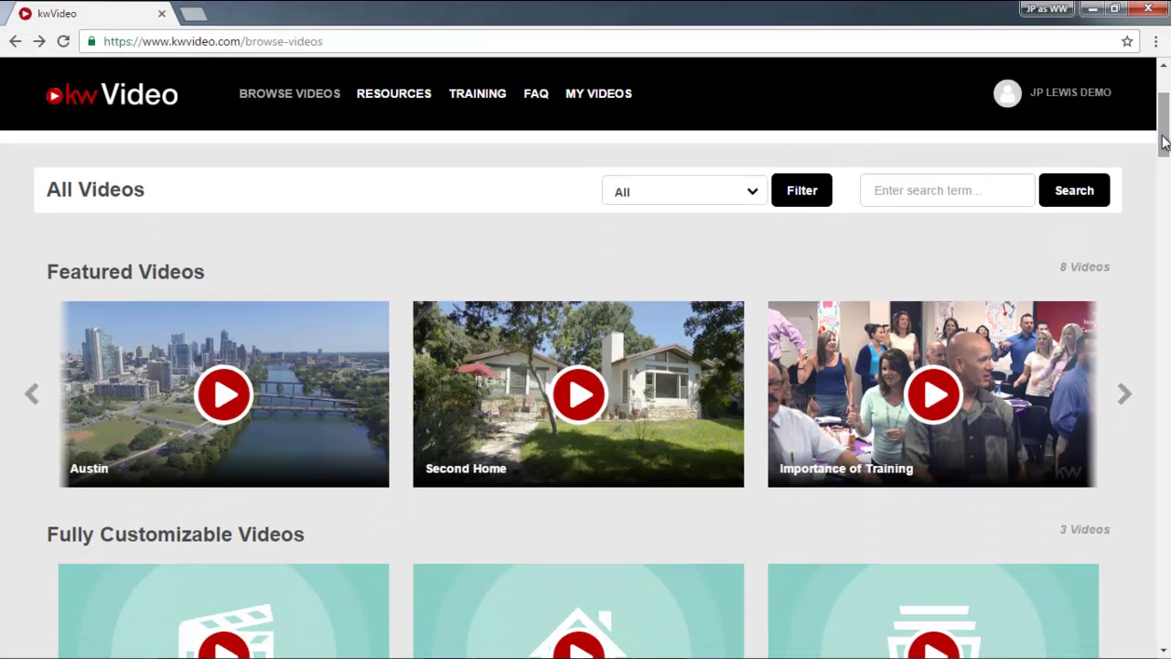
# Step: Start a customized Importance of Training video and allow camera and microphone access
pyautogui.click(946, 392)
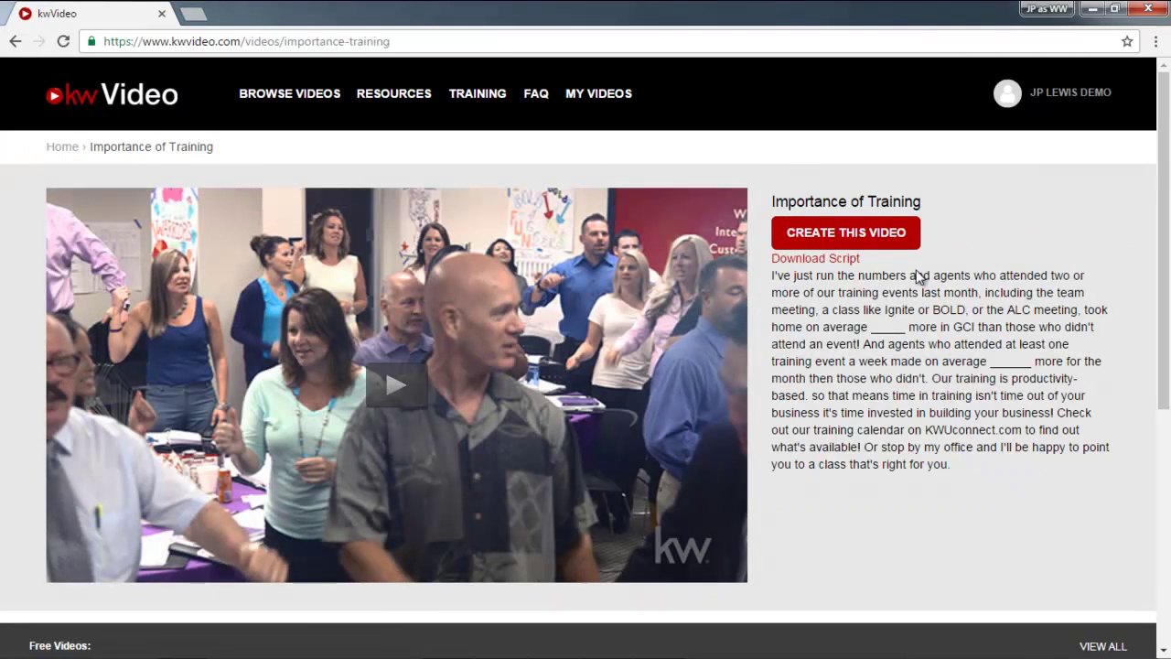
pyautogui.click(875, 238)
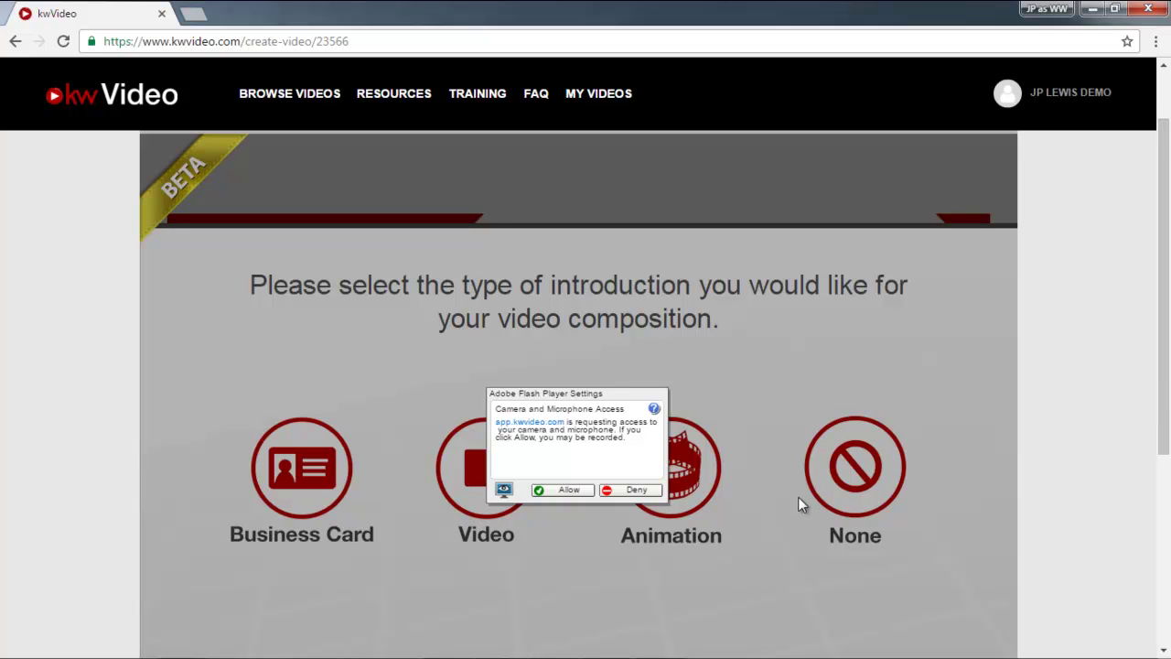
pyautogui.click(549, 491)
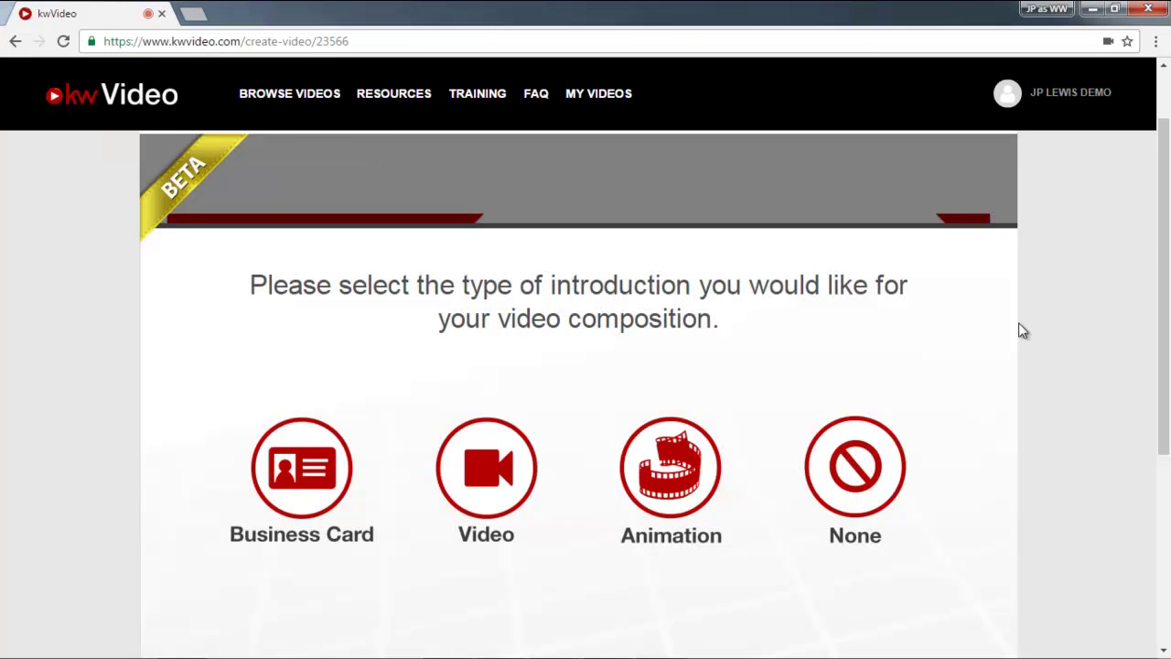
pyautogui.moveTo(1163, 230); pyautogui.dragTo(1166, 279)
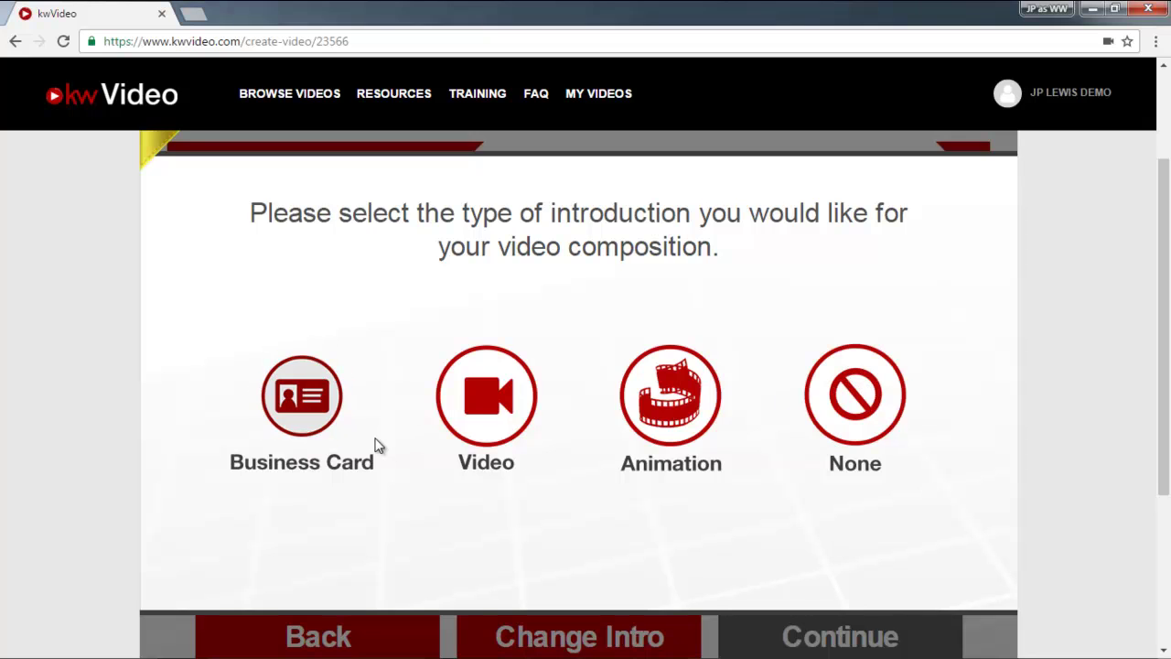
pyautogui.click(313, 420)
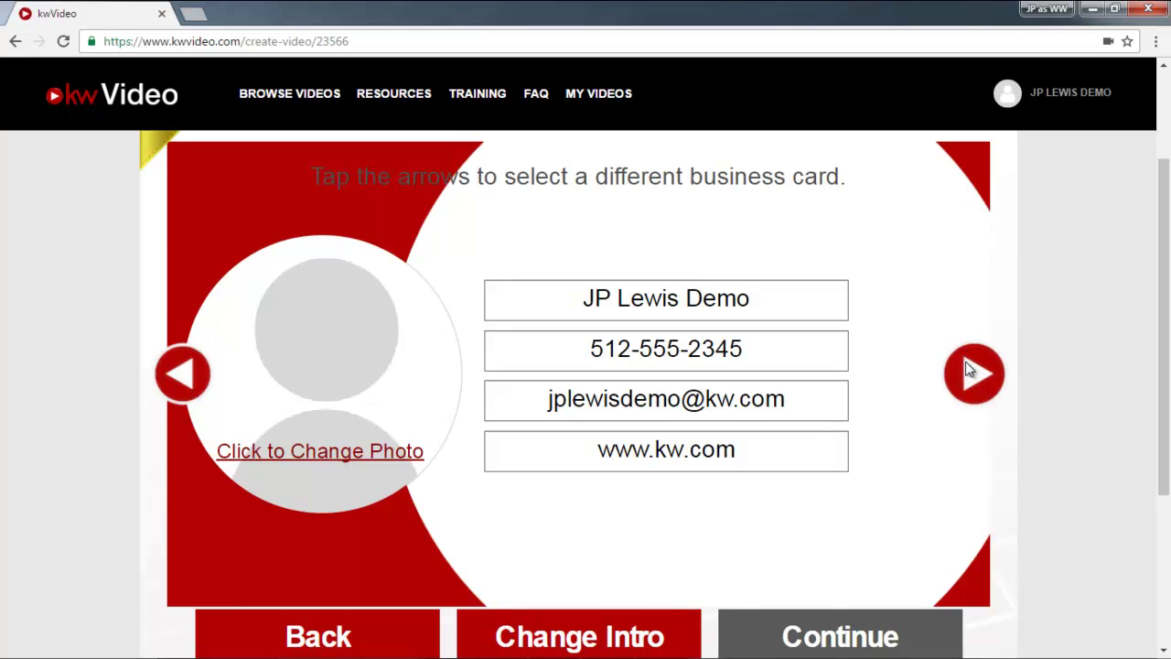
pyautogui.click(734, 453)
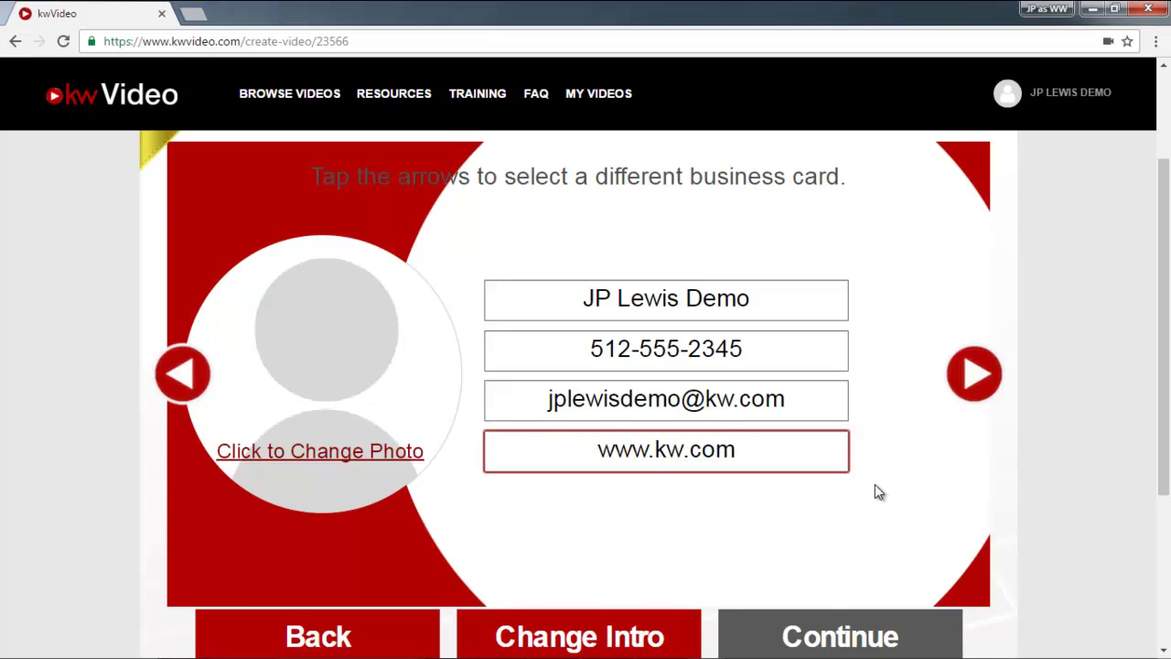
pyautogui.click(631, 632)
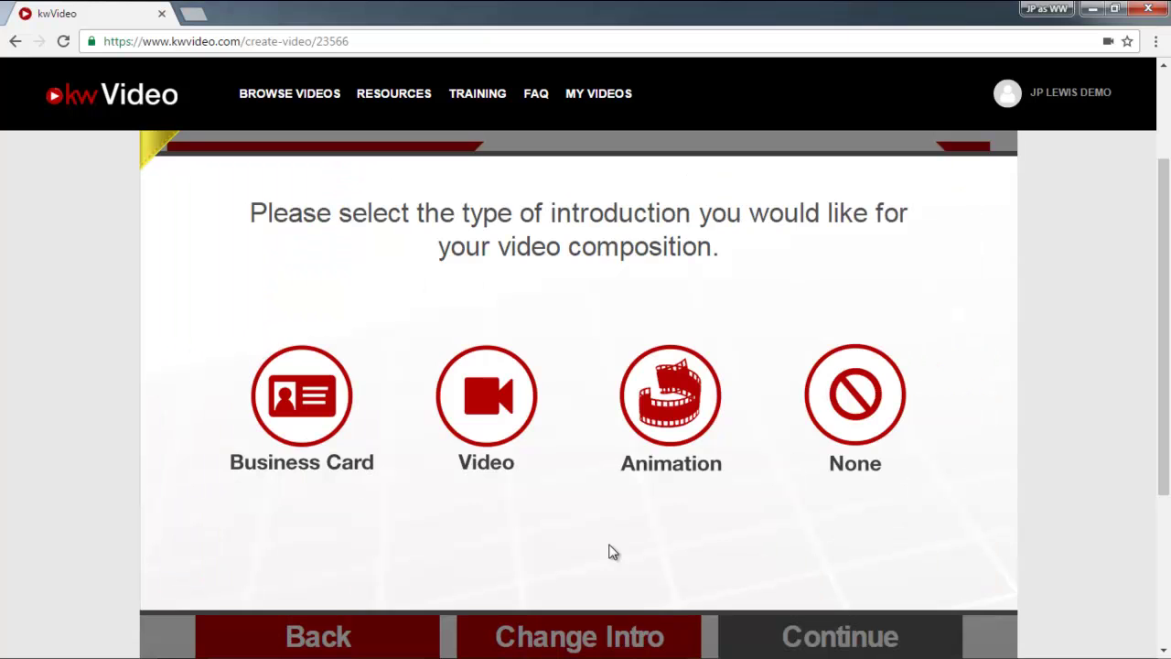
pyautogui.click(516, 404)
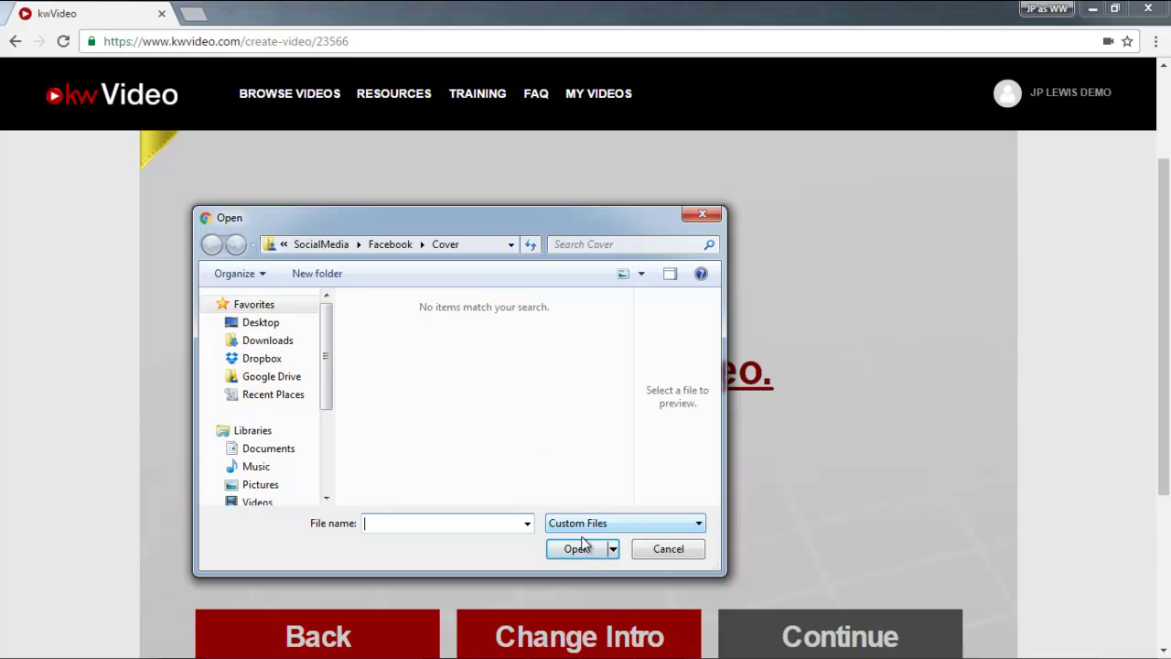
pyautogui.click(668, 549)
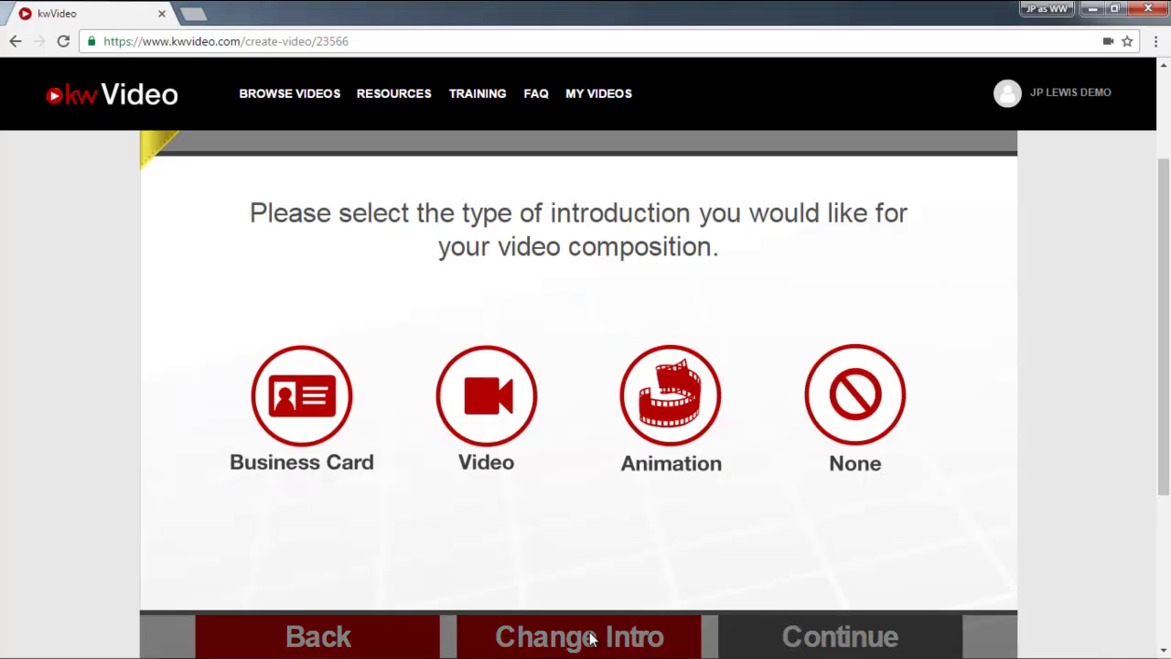
# Step: Choose the Family Reunion 2016 animation as the intro and continue to voice-over recording
pyautogui.click(690, 425)
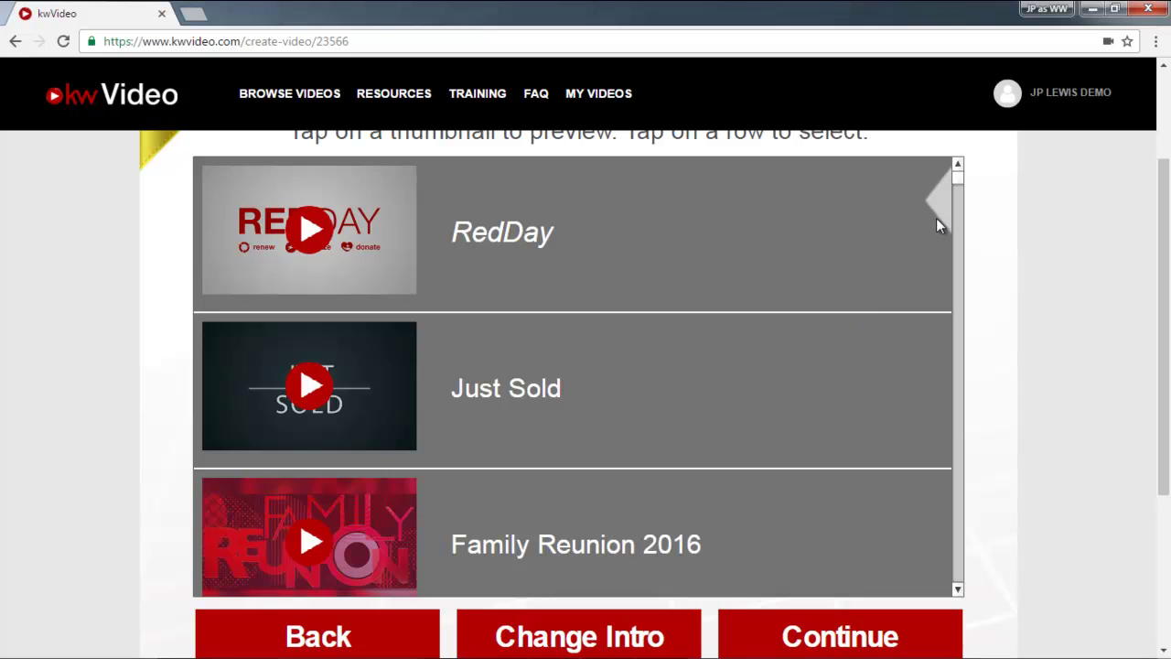
pyautogui.moveTo(956, 182)
pyautogui.mouseDown()
pyautogui.moveTo(961, 248)
pyautogui.moveTo(960, 178)
pyautogui.mouseUp()
pyautogui.click(556, 633)
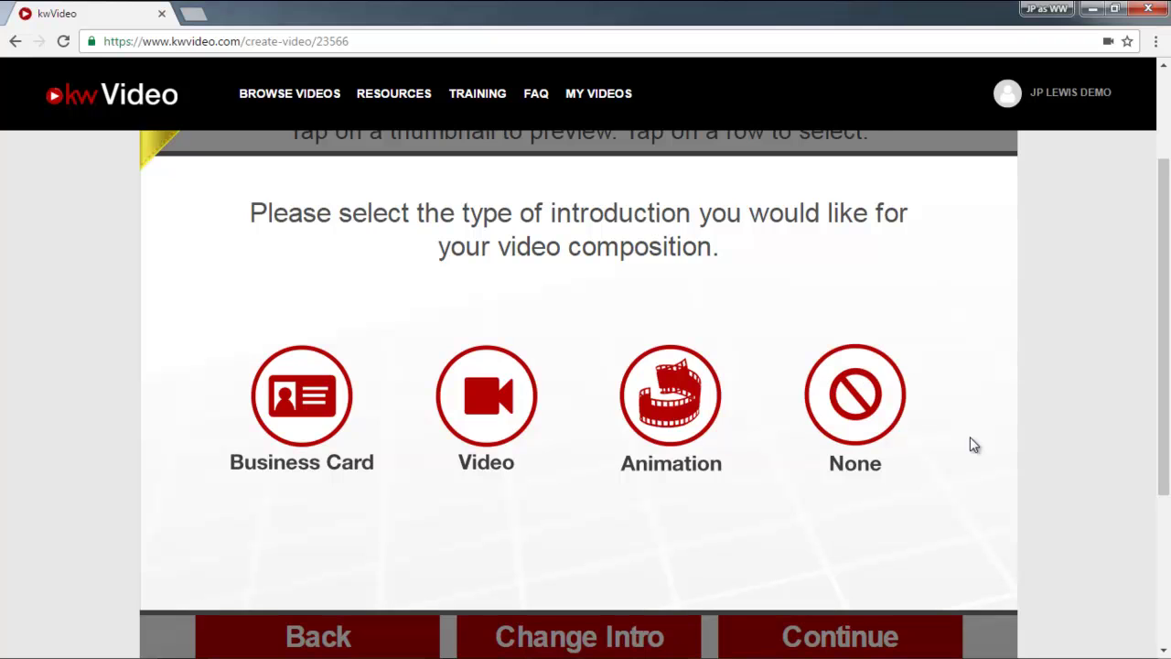
pyautogui.click(685, 405)
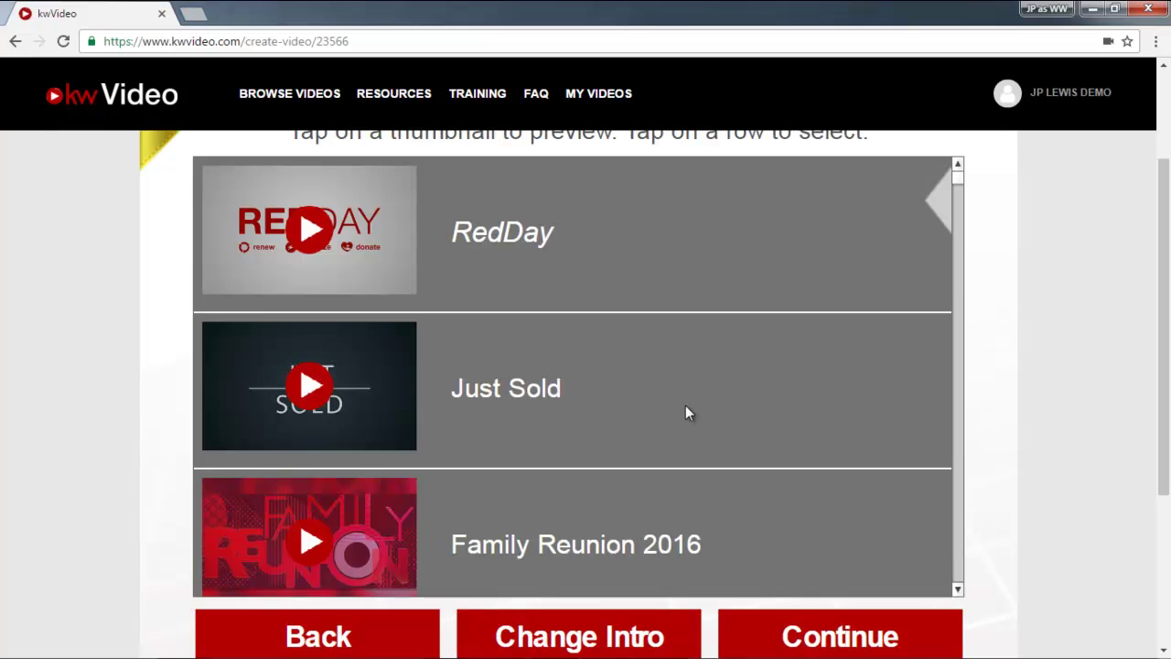
pyautogui.scroll(1, 685, 405)
pyautogui.scroll(-3, 961, 281)
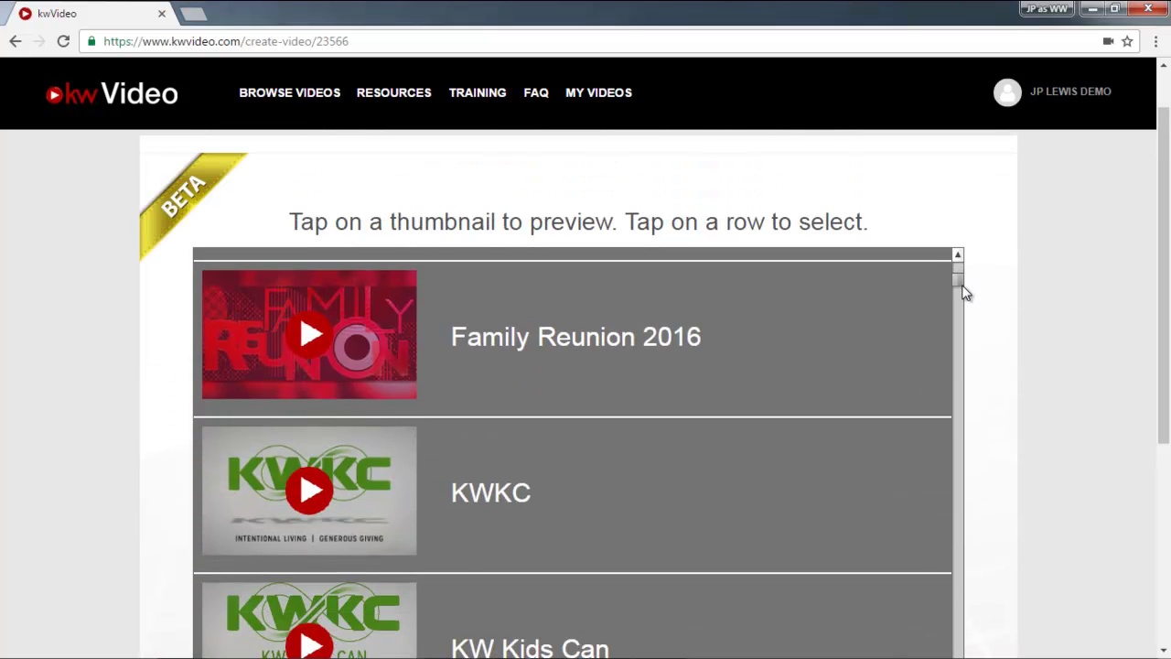
pyautogui.click(538, 358)
pyautogui.scroll(-4, 1053, 430)
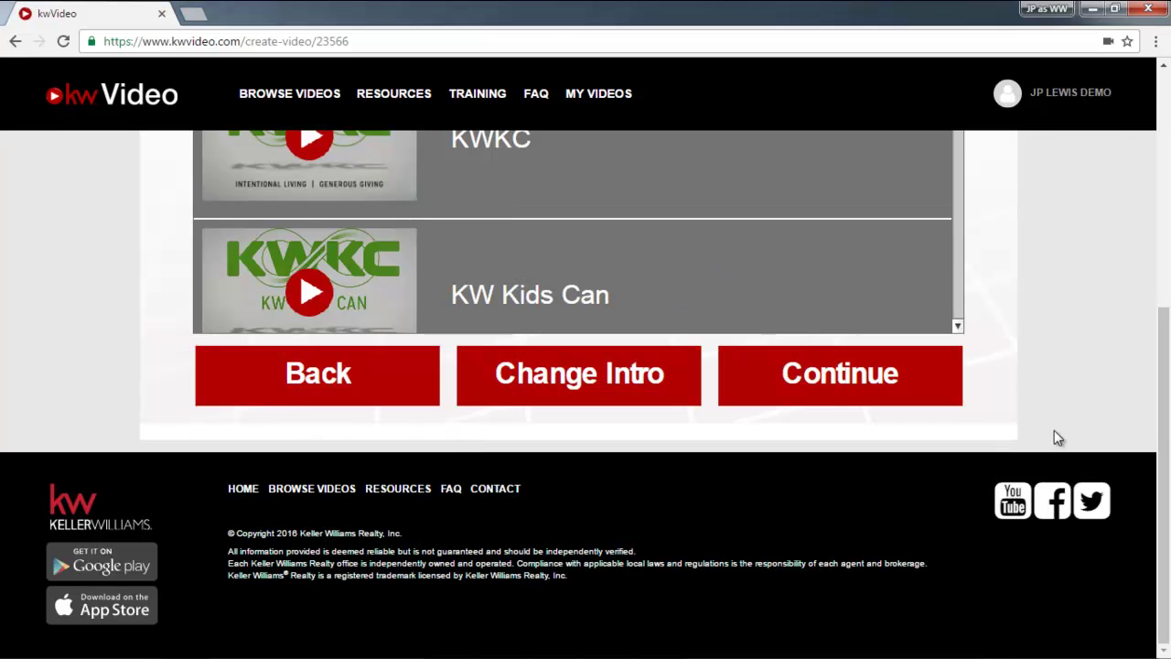
pyautogui.click(867, 403)
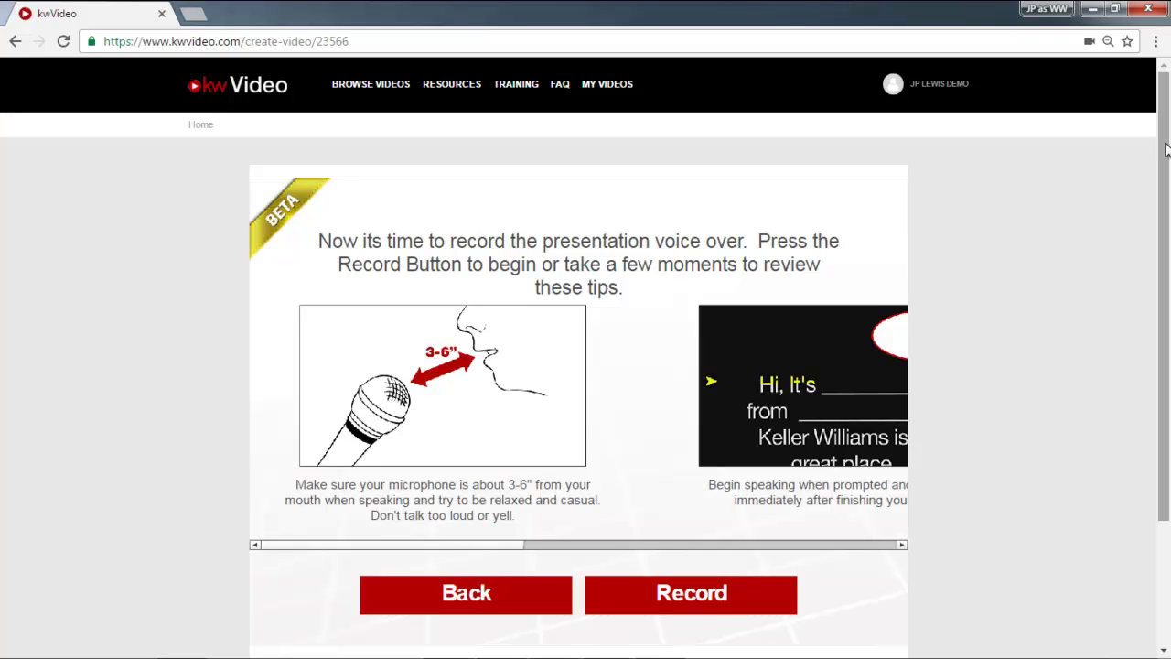
# Step: Record the presentation voice-over while reading the scrolling script aloud
pyautogui.click(713, 602)
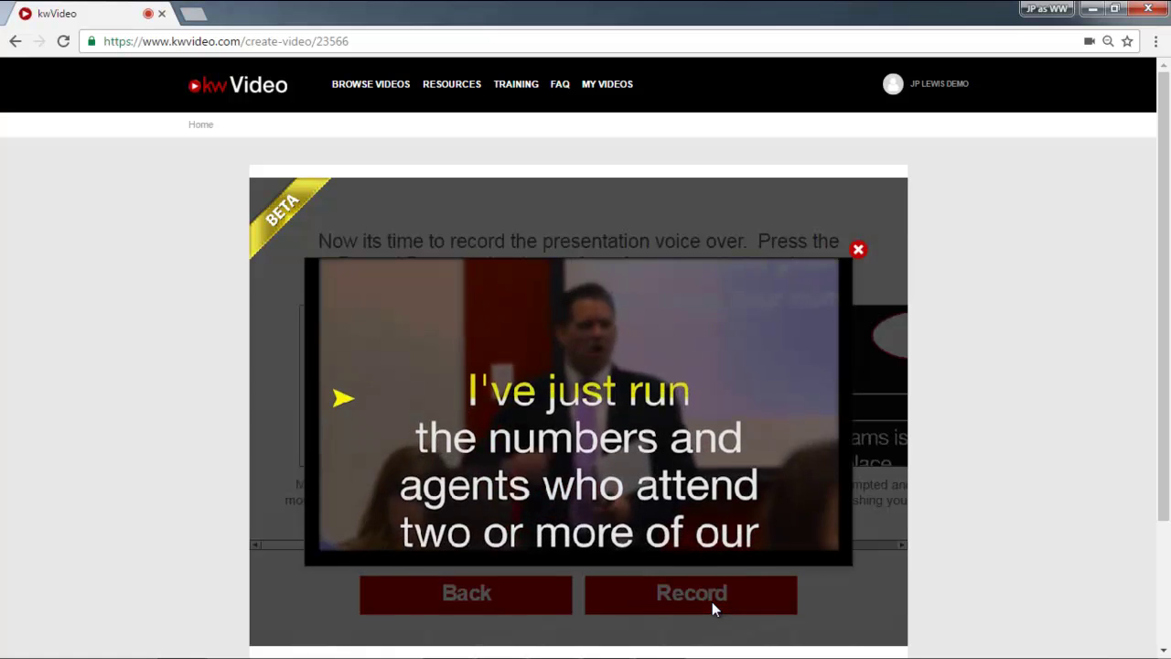
pyautogui.click(712, 601)
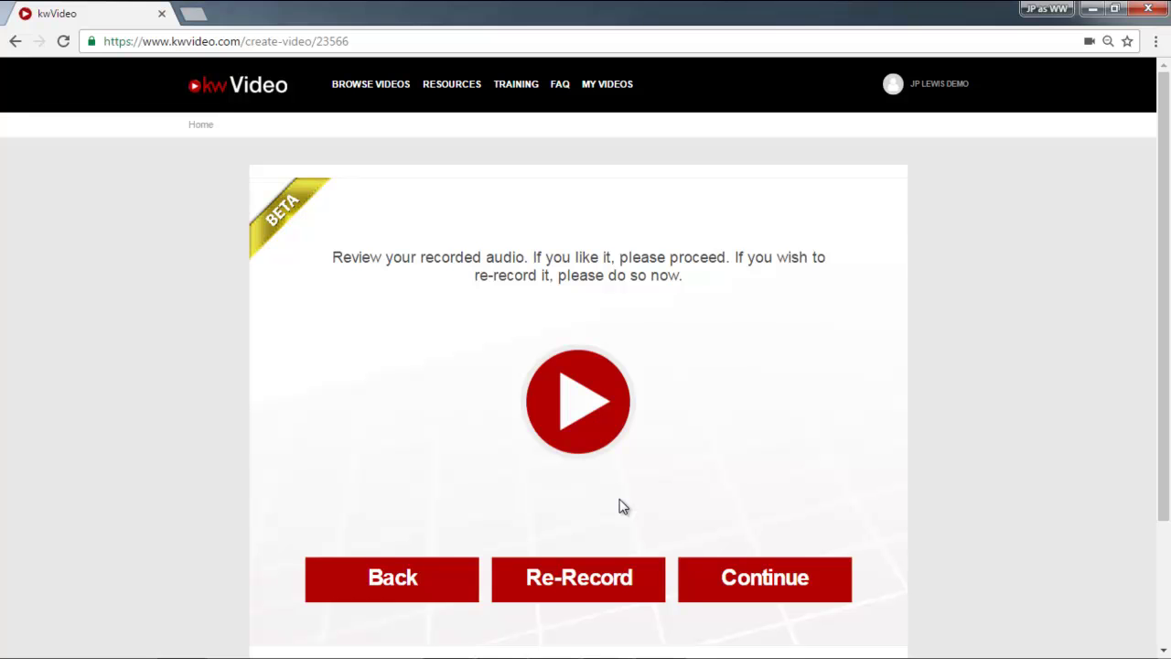
# Step: Accept the recorded audio and pick the red KW business card as the outro
pyautogui.click(748, 580)
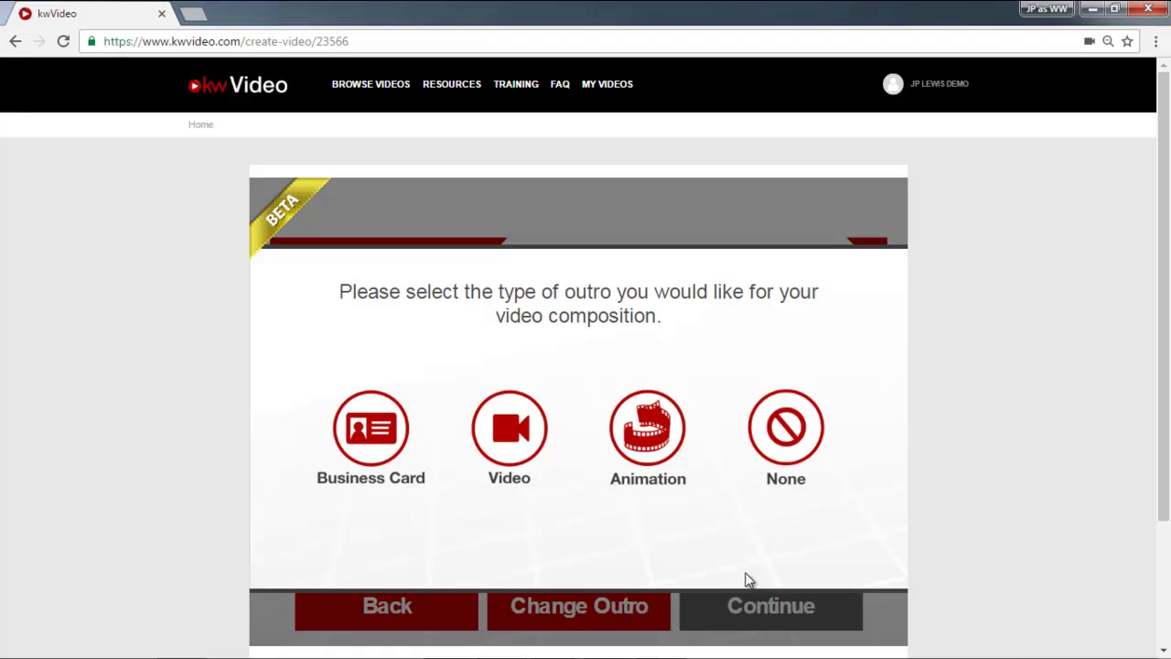
pyautogui.click(381, 440)
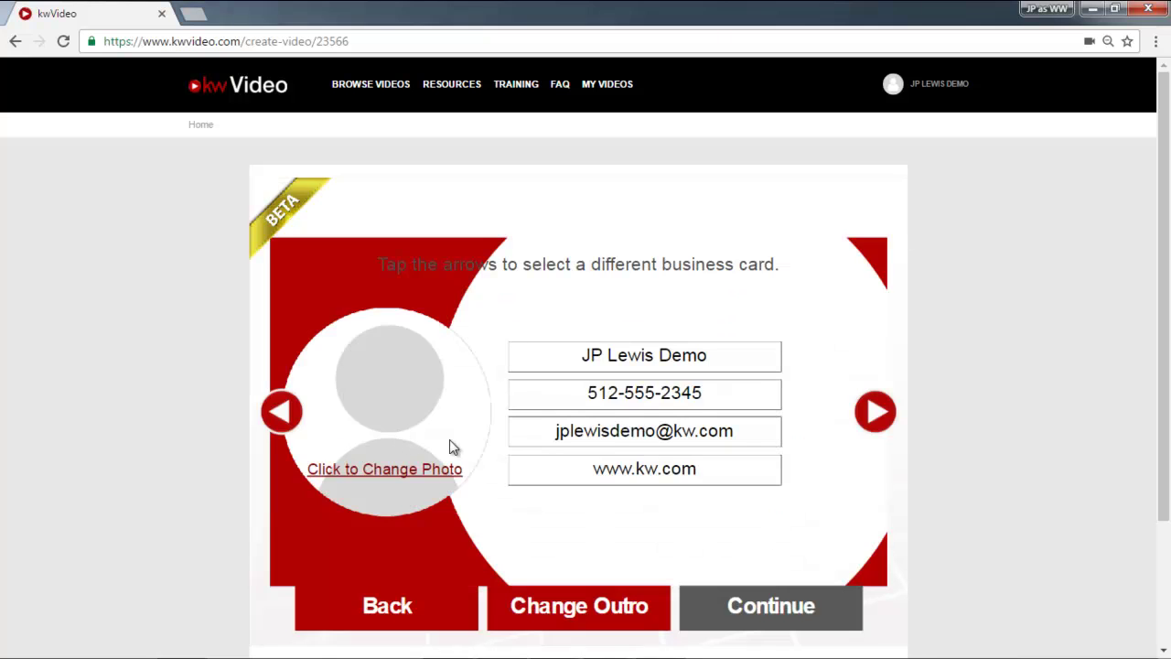
pyautogui.click(871, 409)
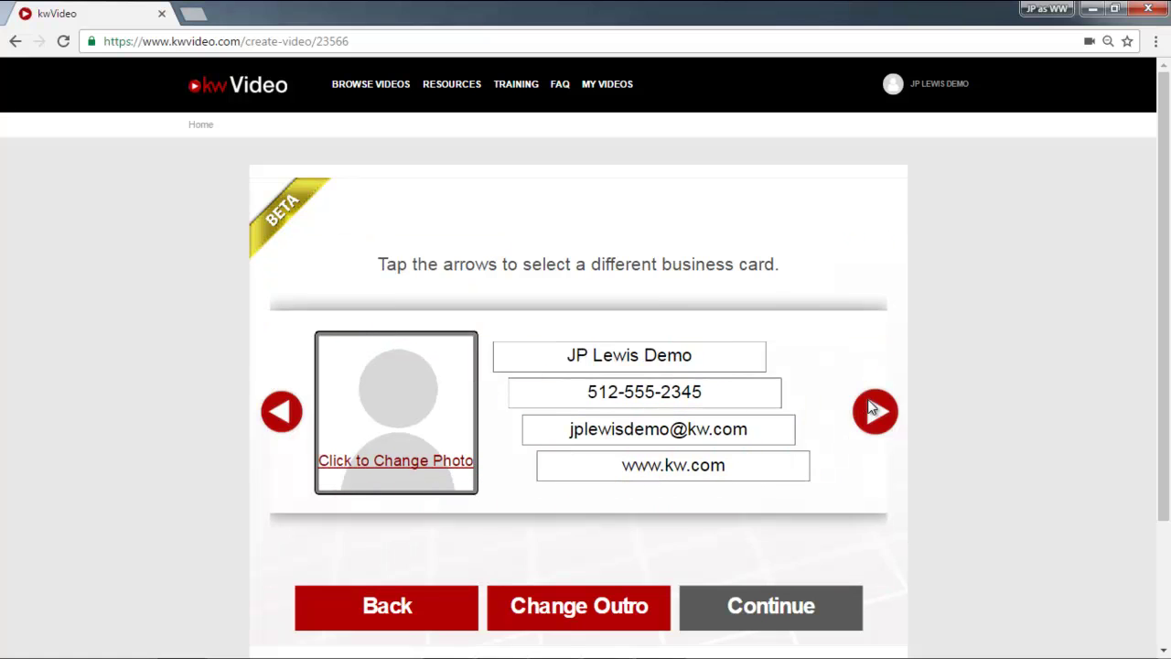
pyautogui.click(283, 417)
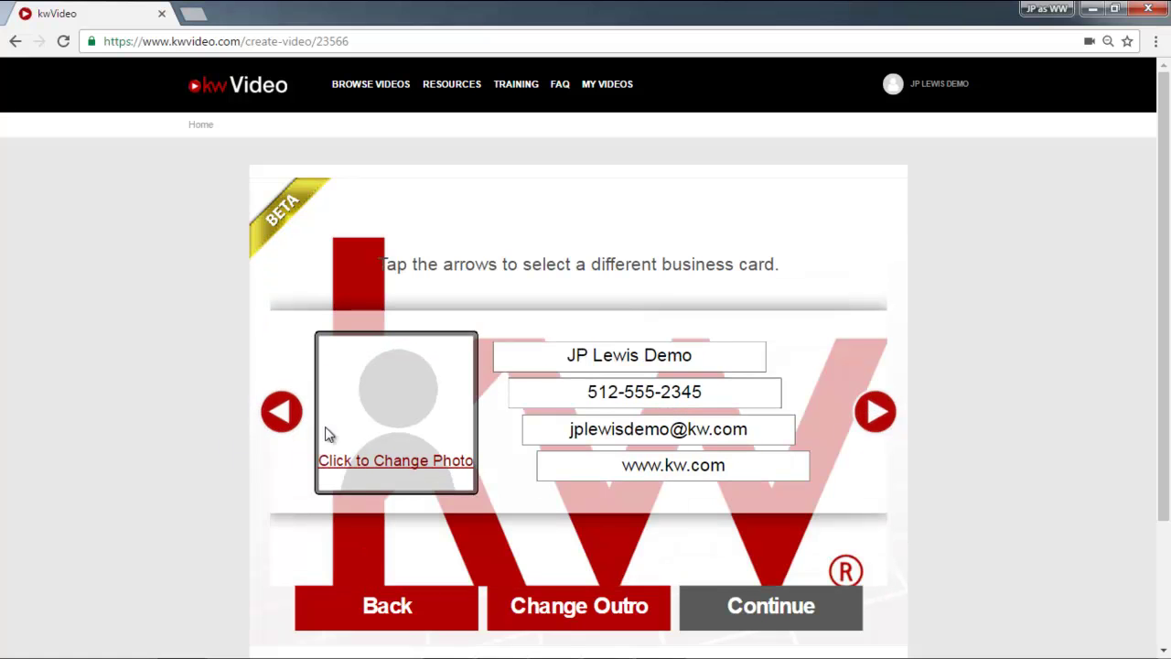
# Step: Replace the card photo with the 250x200 headshot, enlarged to fill the frame, and save
pyautogui.click(418, 460)
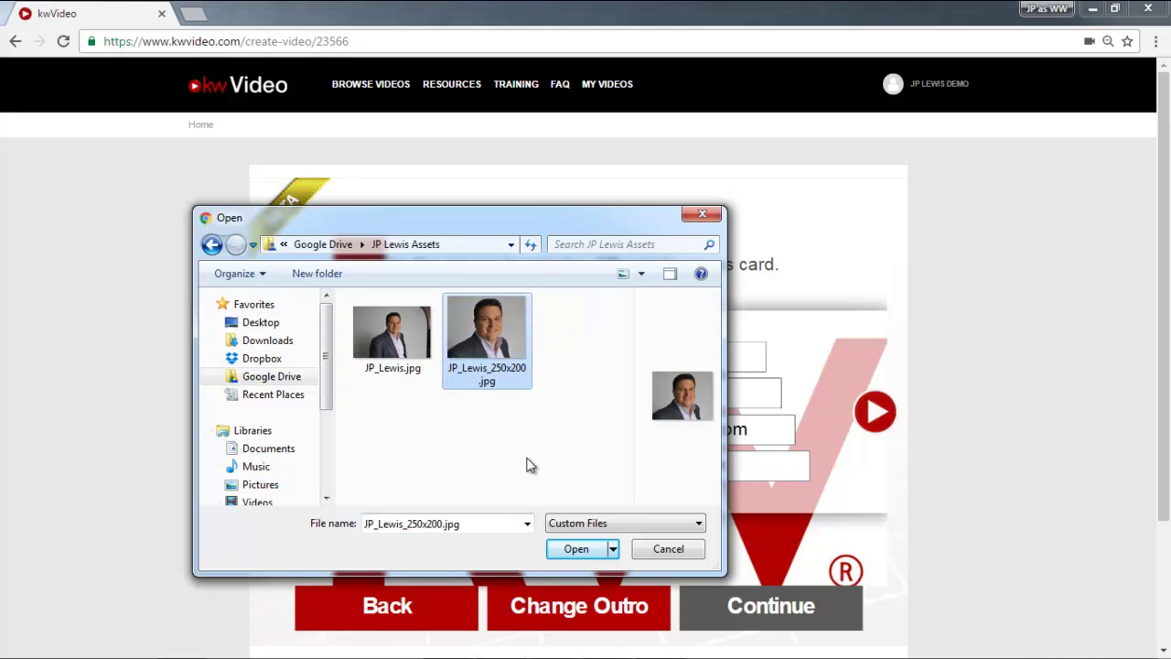
pyautogui.click(574, 548)
pyautogui.moveTo(746, 406); pyautogui.dragTo(757, 411)
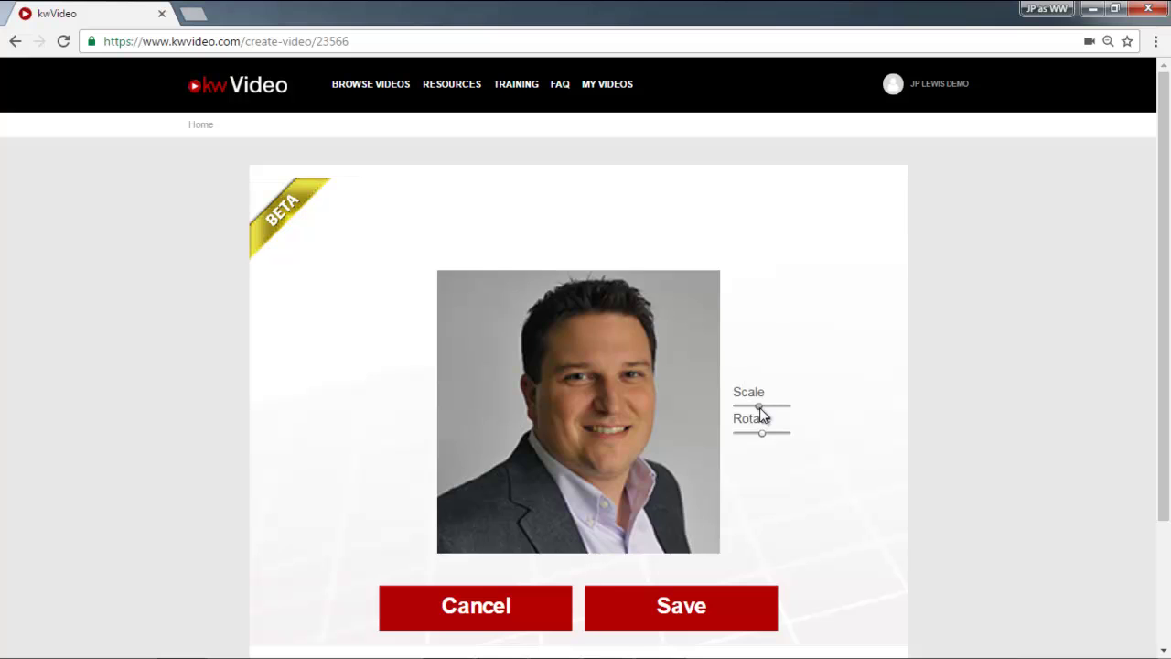
pyautogui.click(692, 604)
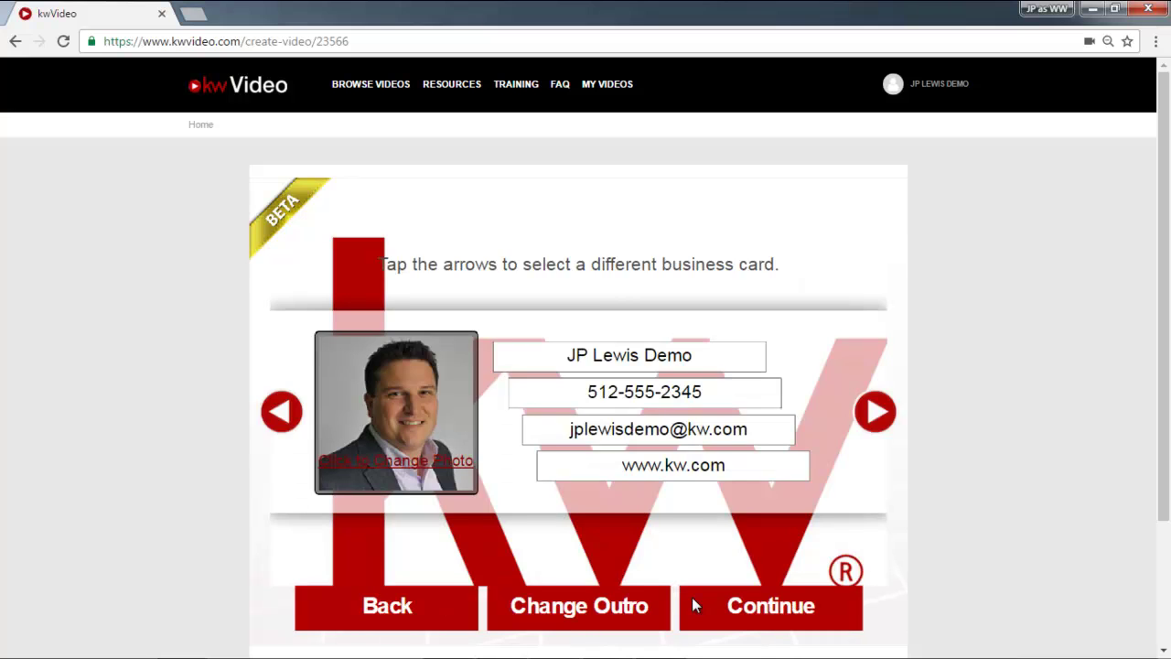
# Step: Record a short spoken ending for the business-card outro and continue
pyautogui.click(743, 601)
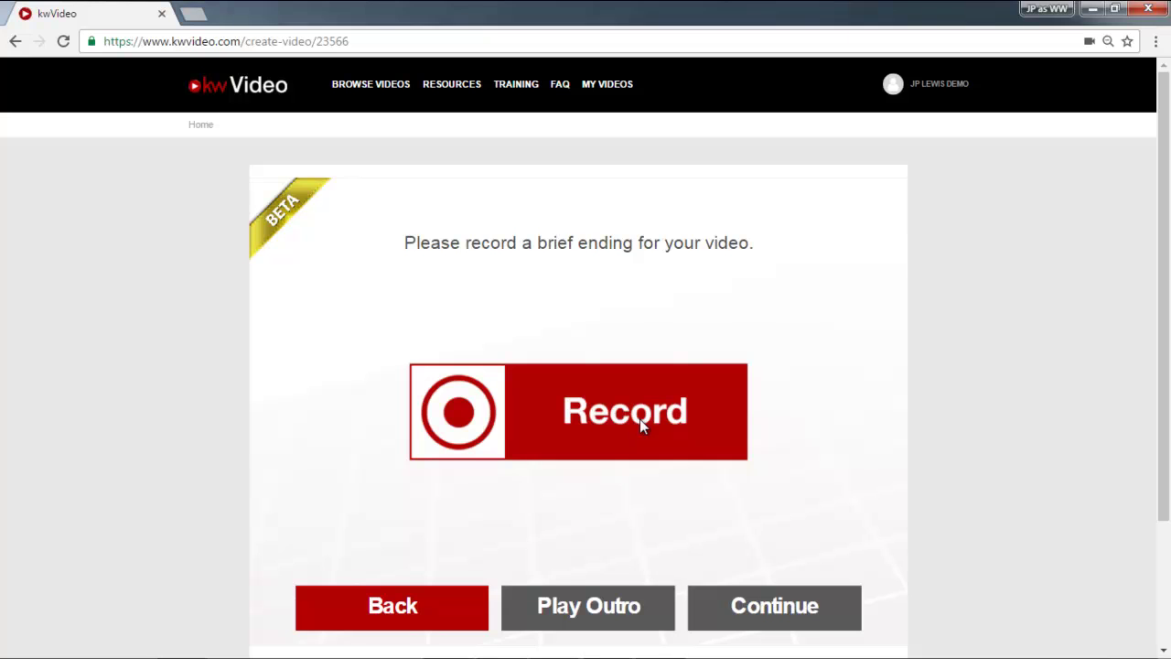
pyautogui.click(640, 419)
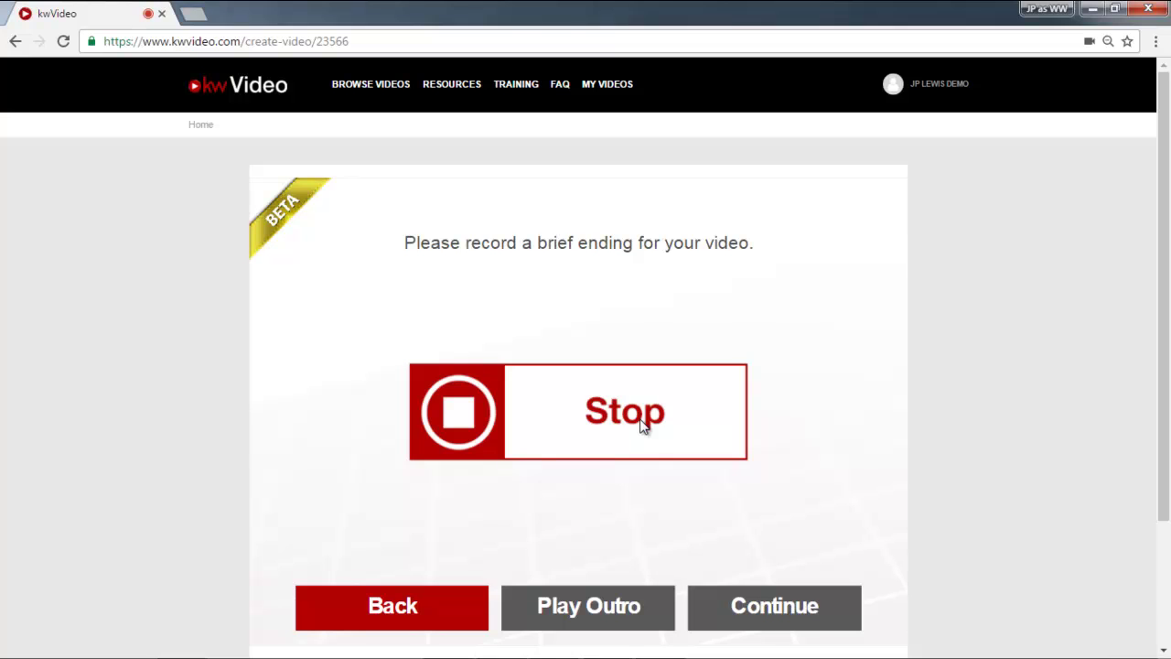
pyautogui.click(641, 423)
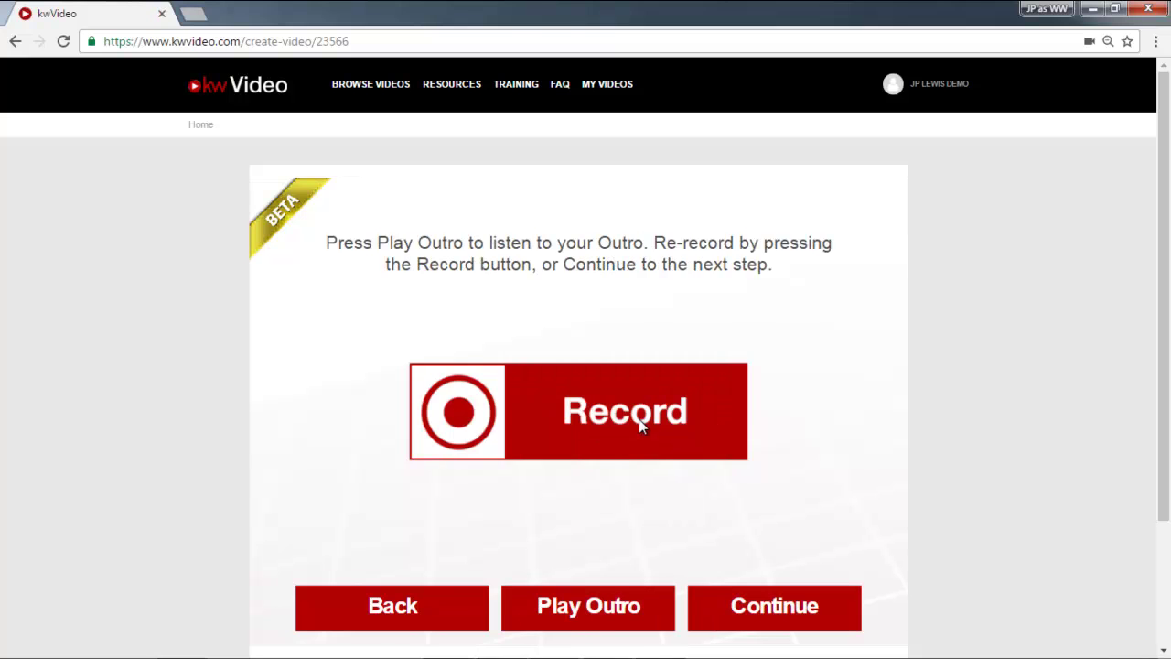
pyautogui.click(776, 612)
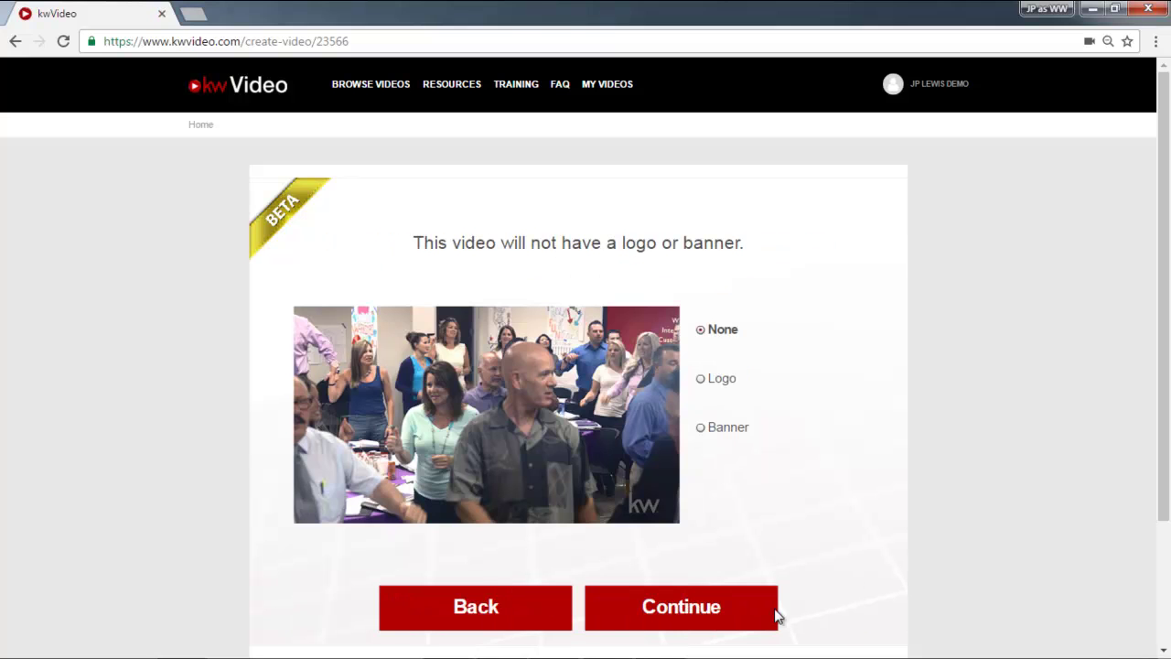
# Step: Add a screen-wide banner instead of a logo and keep the default soundtrack
pyautogui.click(713, 378)
pyautogui.click(715, 428)
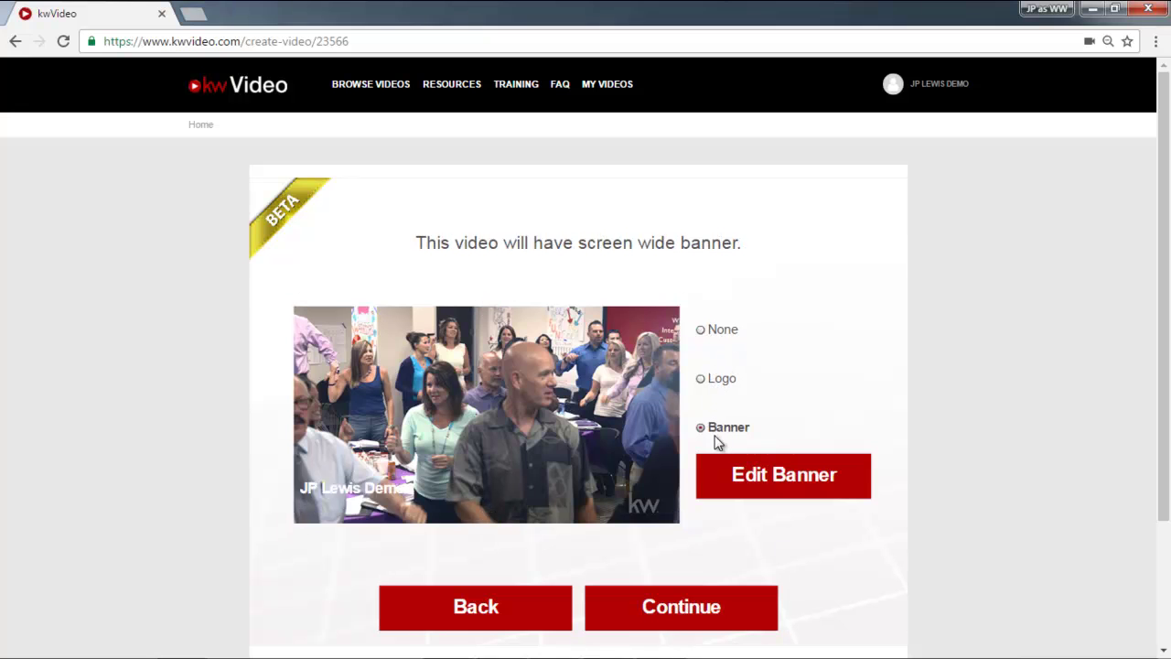
pyautogui.click(710, 625)
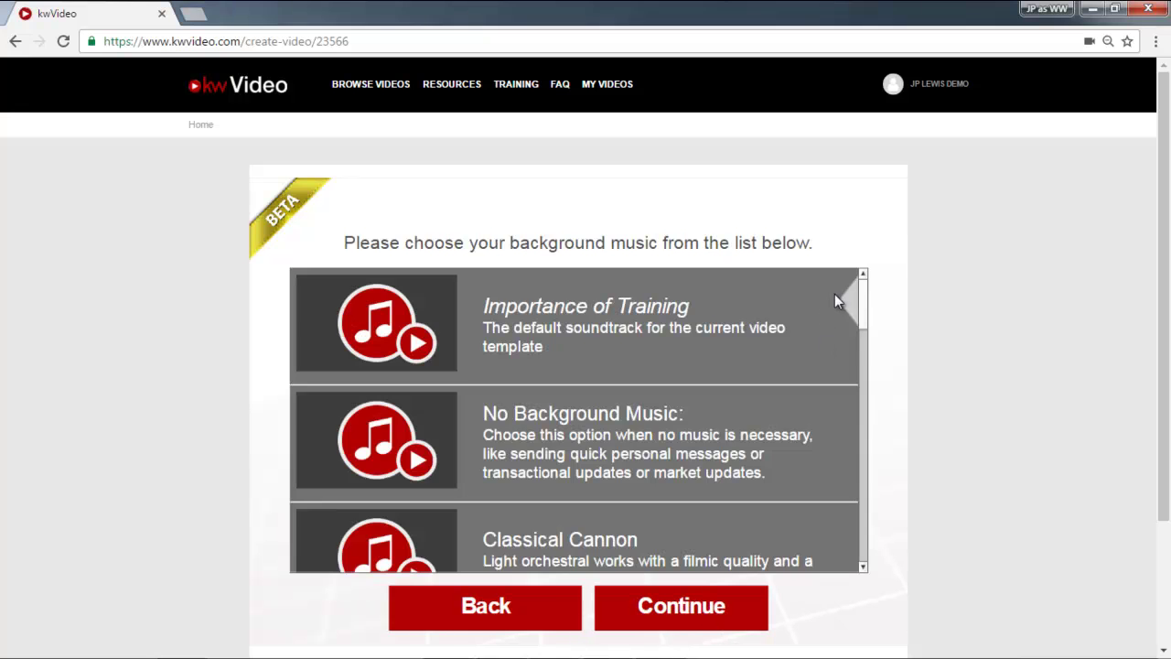
pyautogui.moveTo(863, 294); pyautogui.dragTo(862, 318)
pyautogui.click(674, 603)
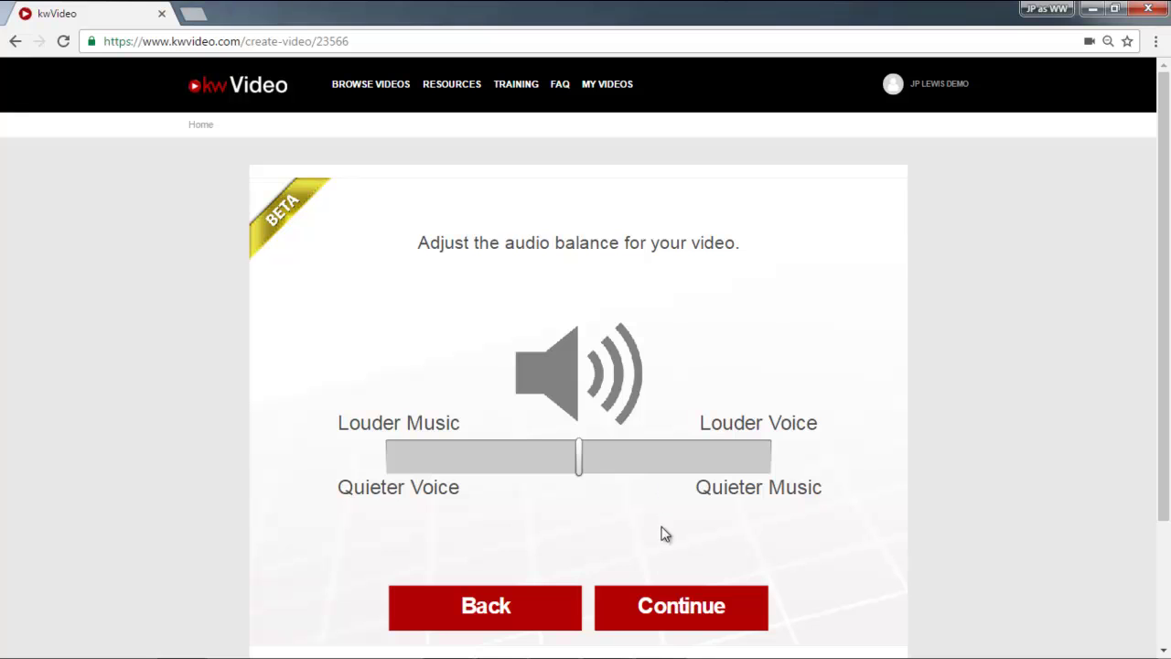
# Step: Keep the centred audio balance, confirm the title Importance of Training, and create the video
pyautogui.click(693, 612)
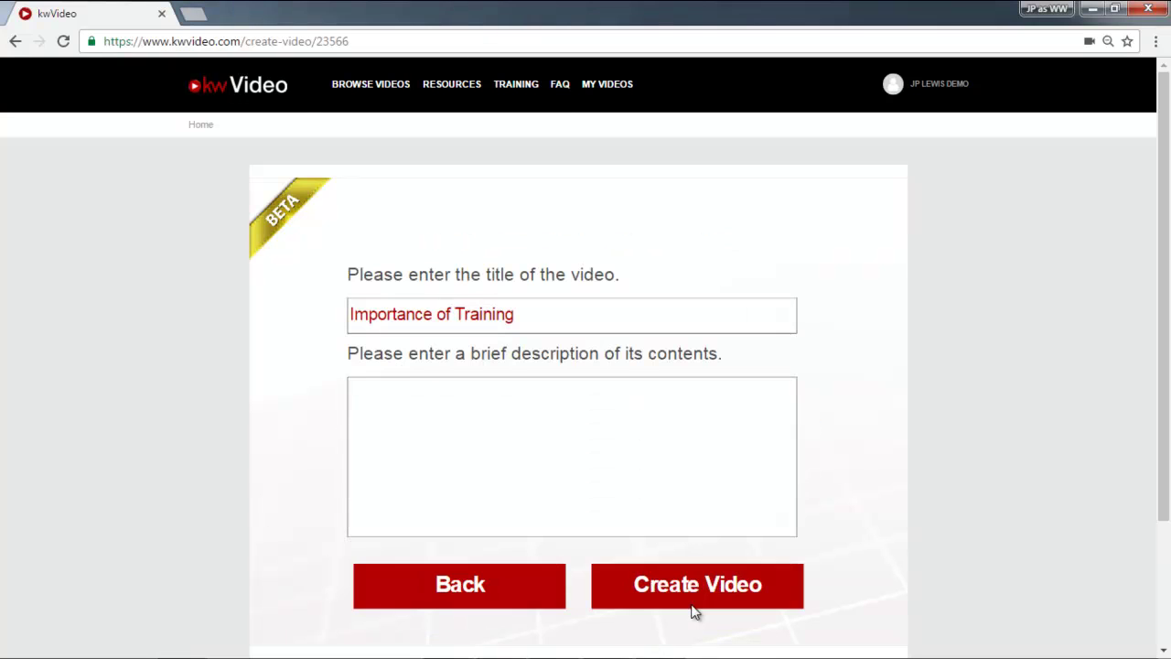
pyautogui.click(542, 314)
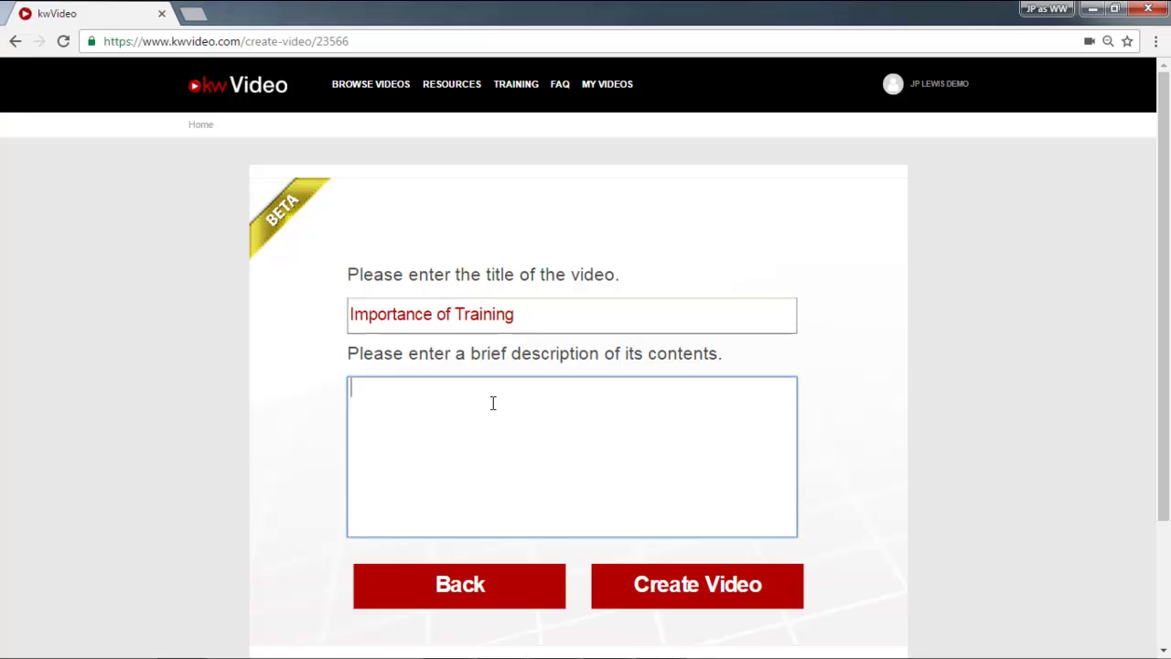
pyautogui.click(717, 598)
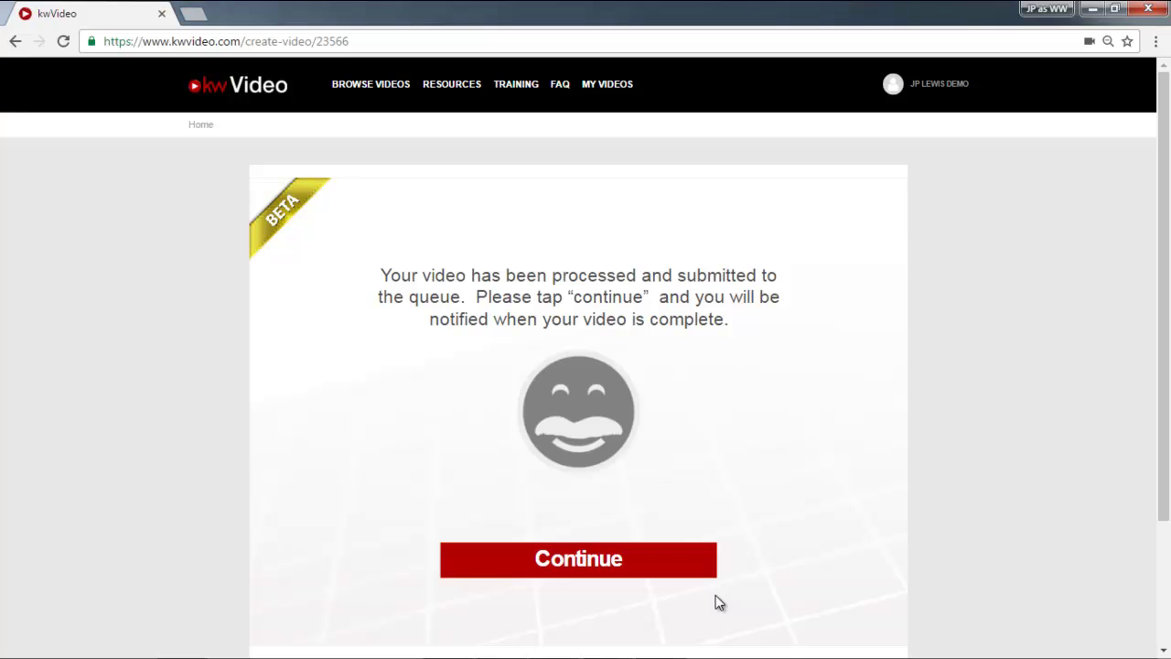
# Step: Dismiss the submission confirmation and go to the My Videos library
pyautogui.click(669, 562)
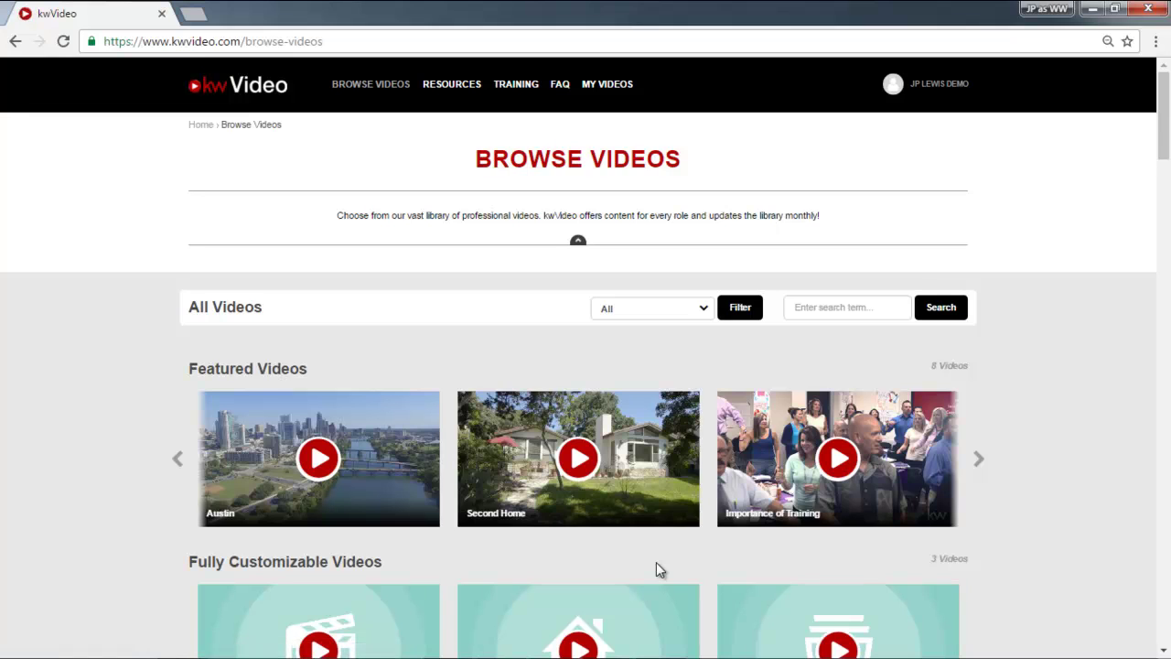
pyautogui.click(616, 85)
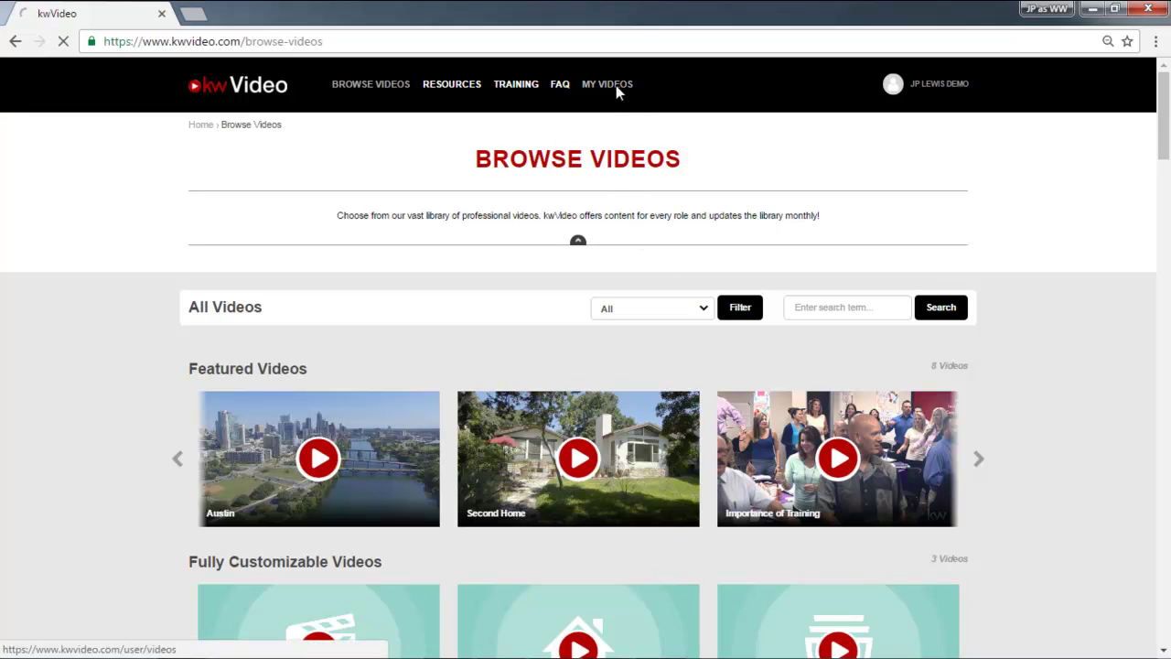